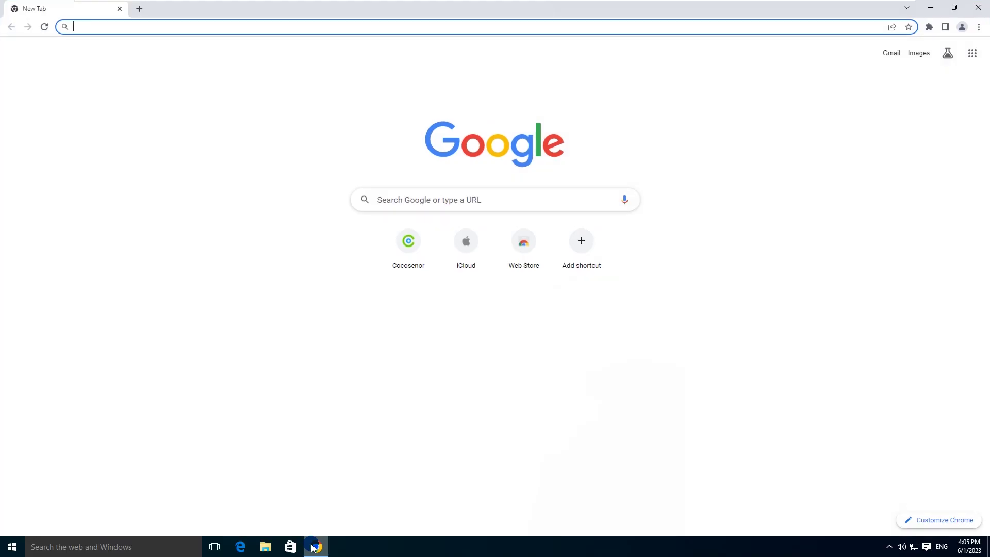
Step: Load isunshare.com and go to the iPhone Passcode Genius product page under iOS Tools
click(97, 28)
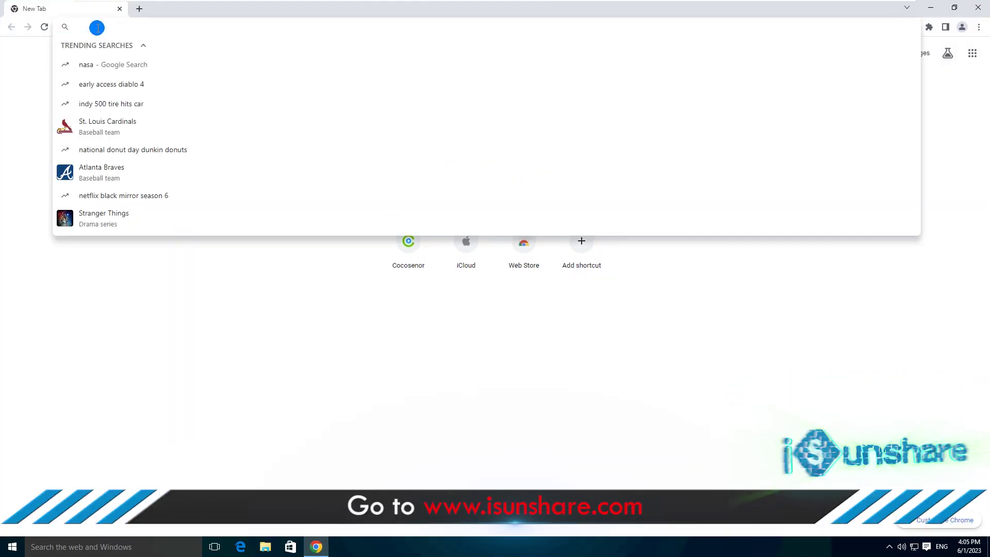
text(www.isu)
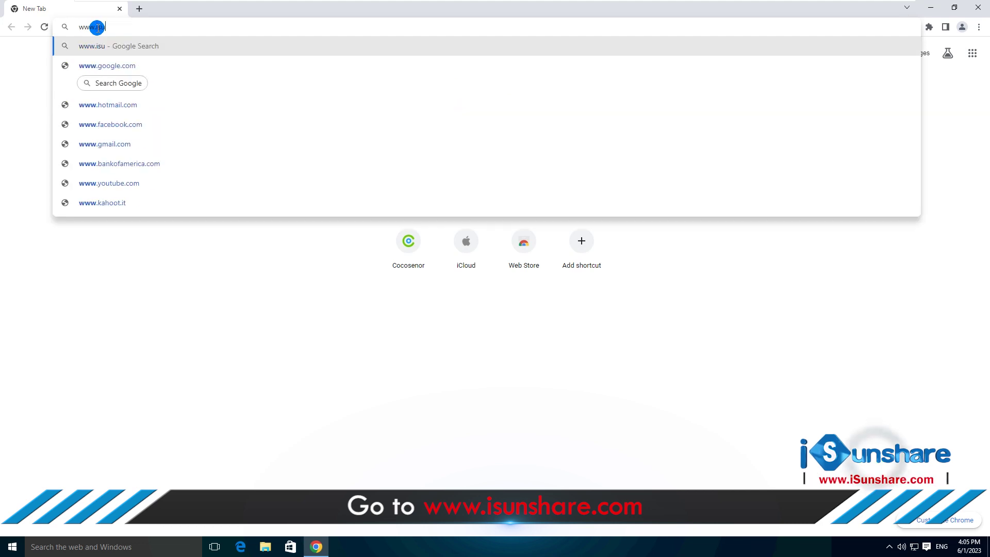
text(nshare.com)
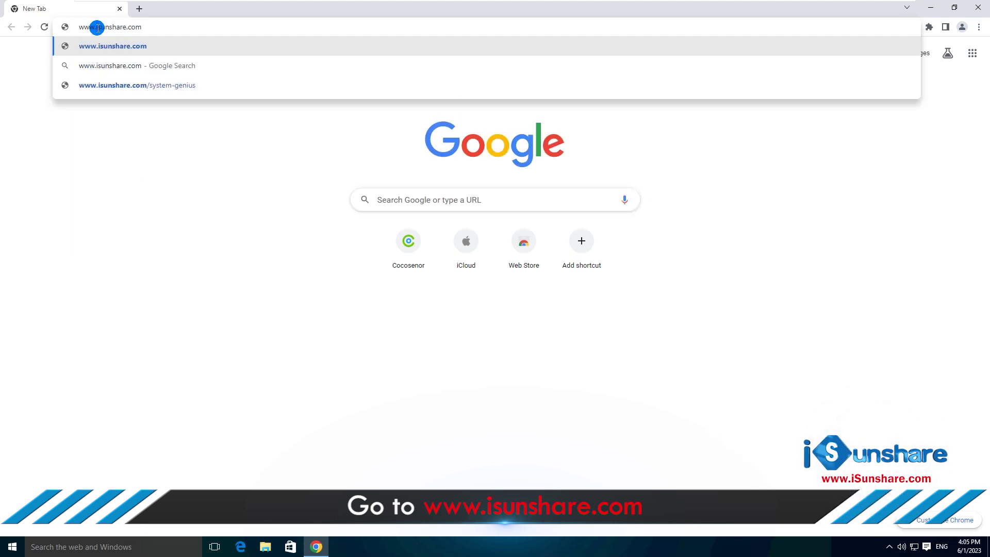
key(Return)
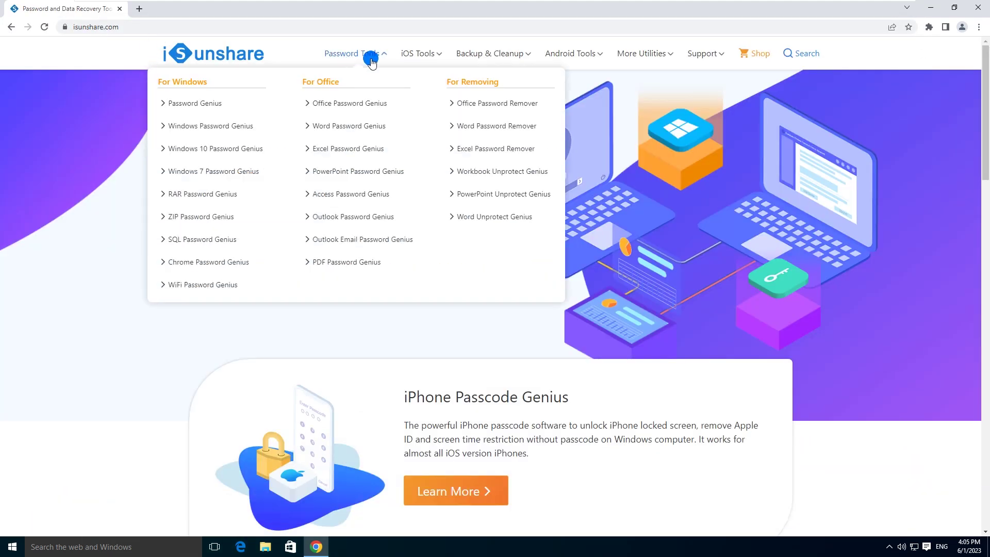
mouse_move(420, 53)
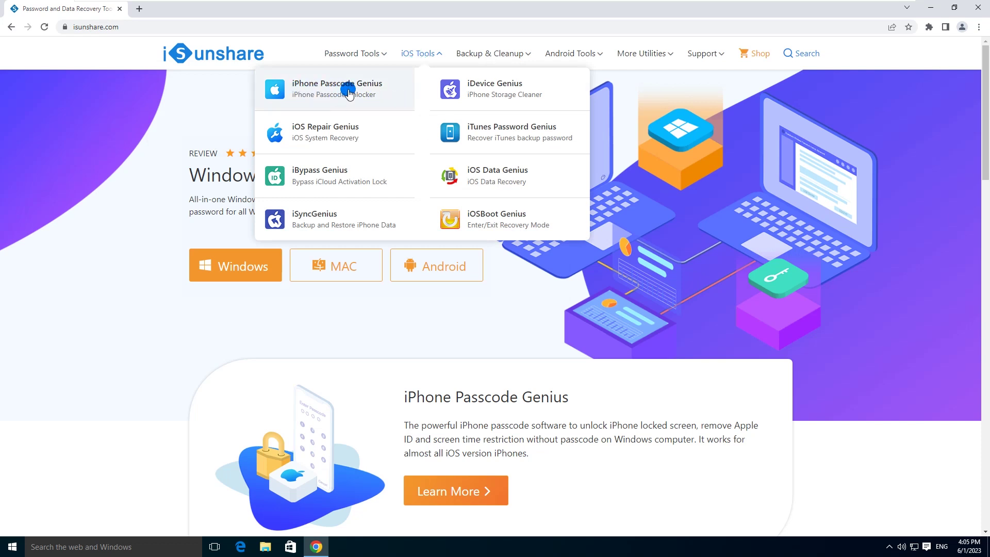
click(334, 84)
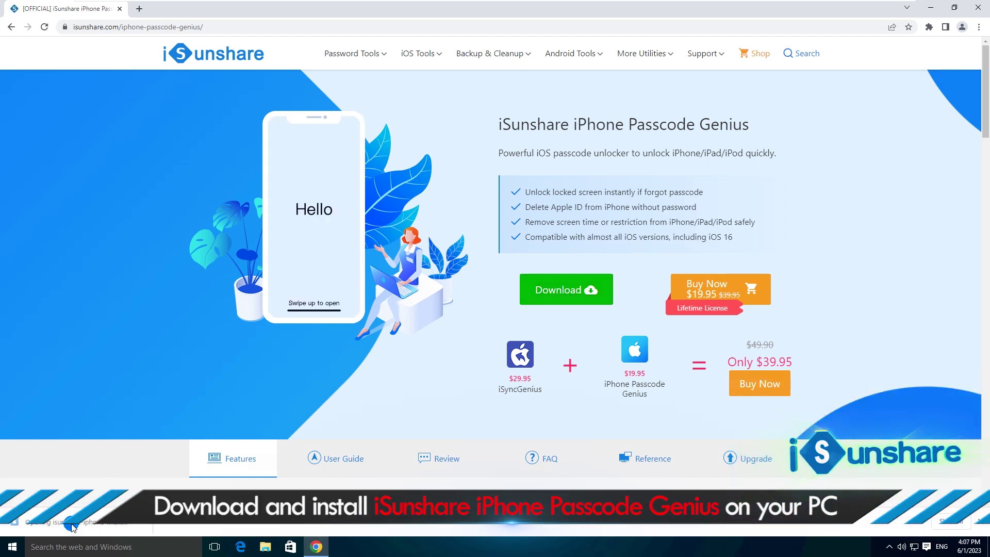
Step: Run the downloaded installer through UAC, license and Finish so the desktop shortcut appears
click(71, 524)
click(542, 294)
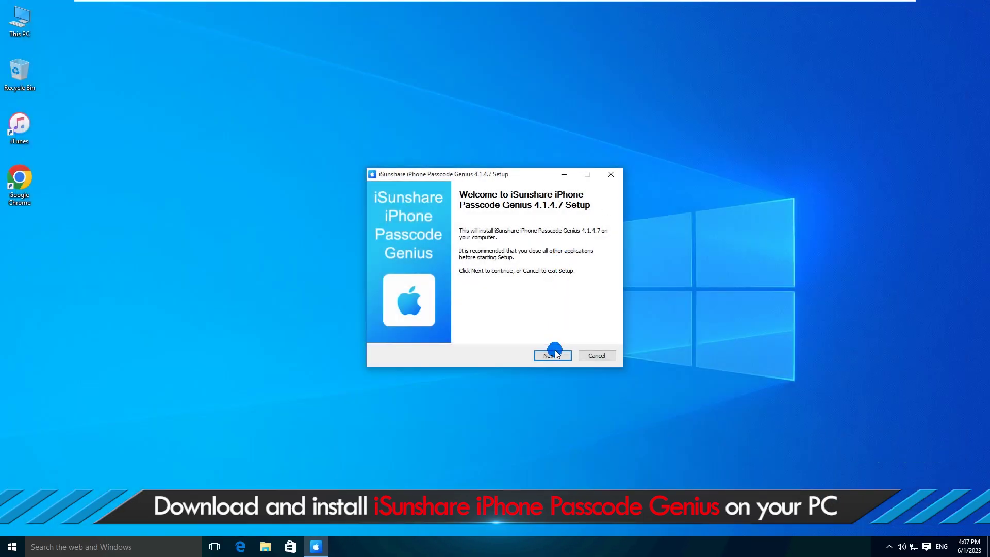
click(554, 354)
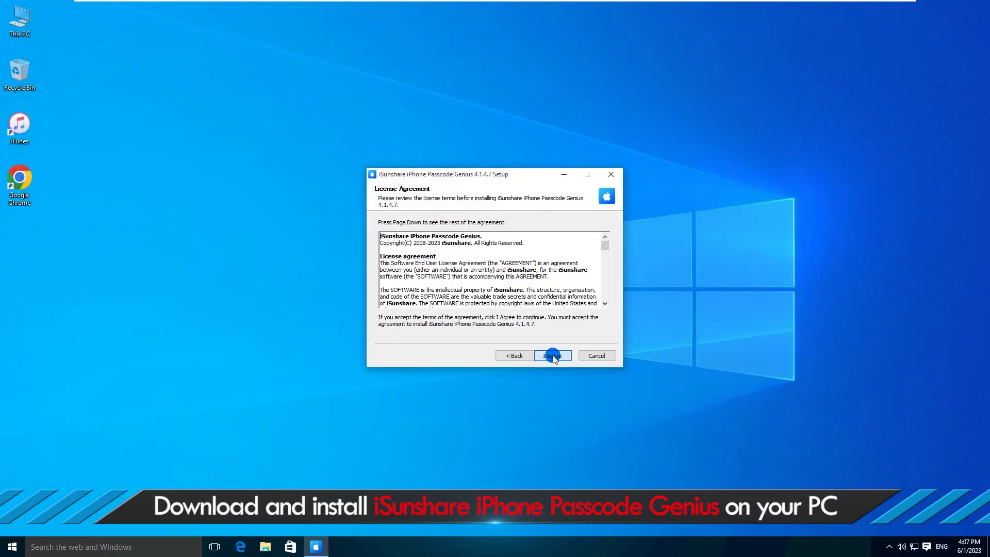
click(554, 355)
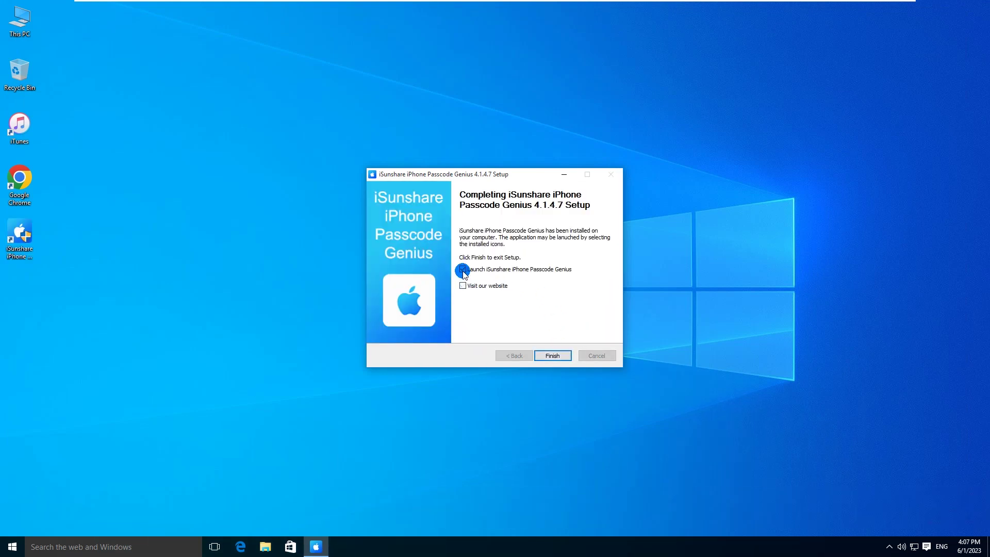
click(554, 355)
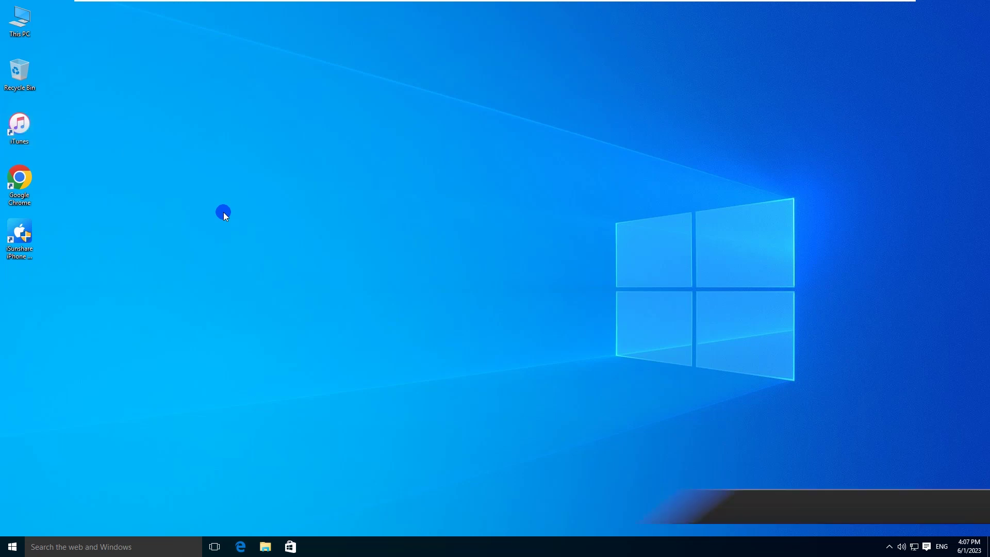
Step: Start iPhone Passcode Genius from the desktop and choose Unlock Lock Screen
double_click(16, 229)
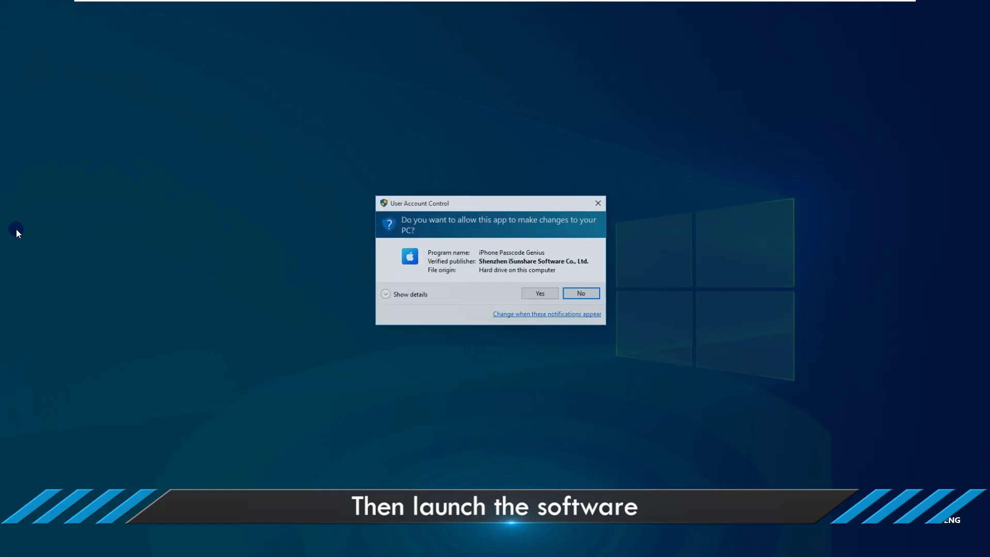
click(538, 293)
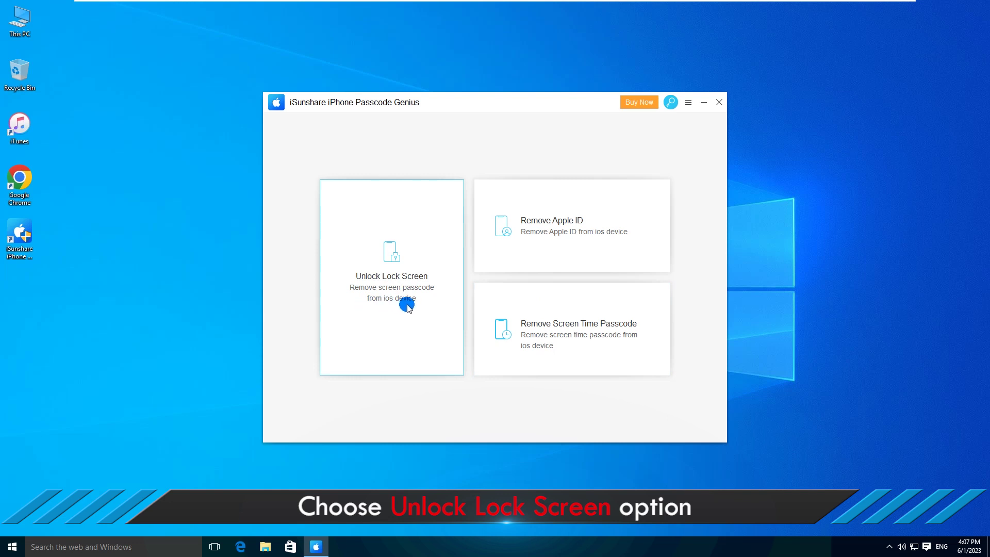
click(389, 281)
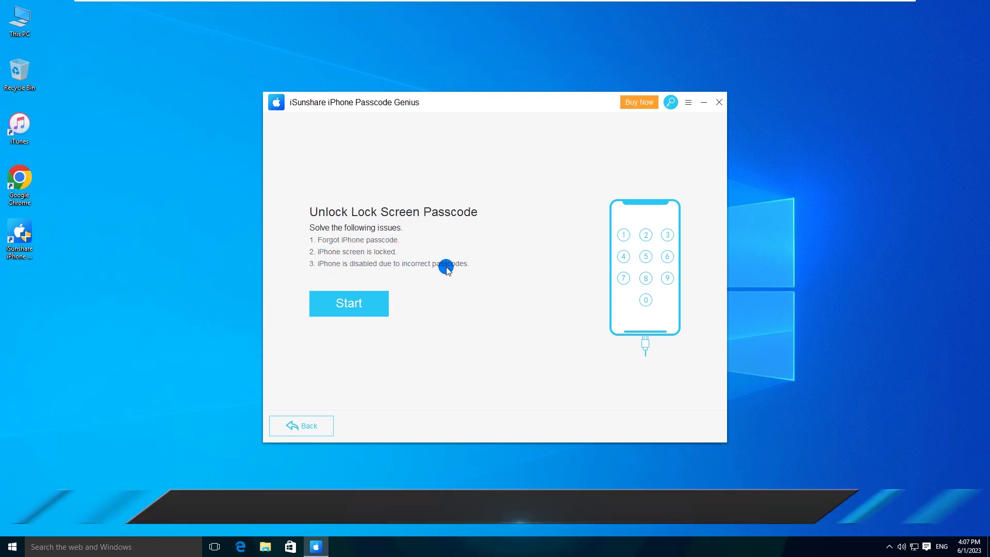
Step: Begin removal, load the connected iPad (4th gen) details and download firmware package 10.3.4
click(350, 306)
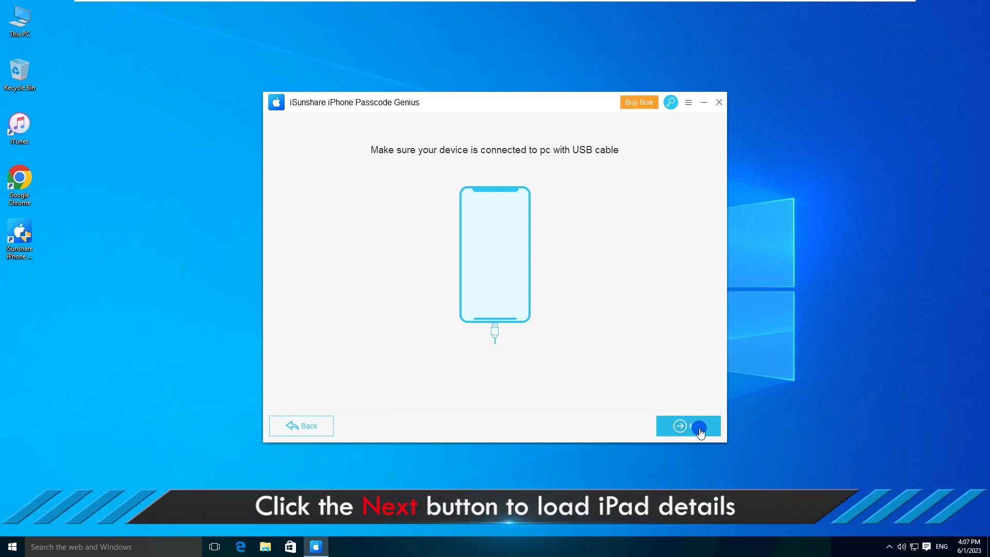
click(700, 433)
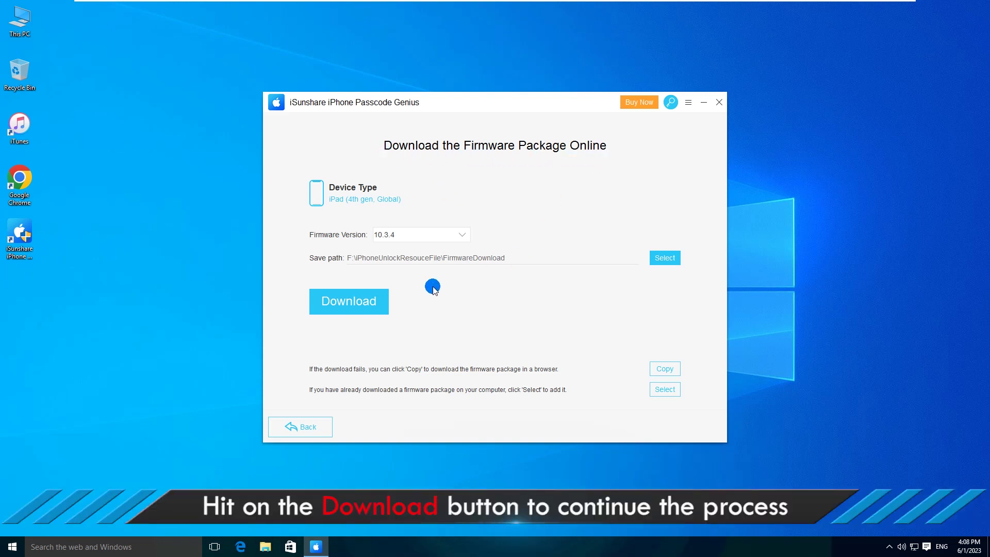
click(349, 306)
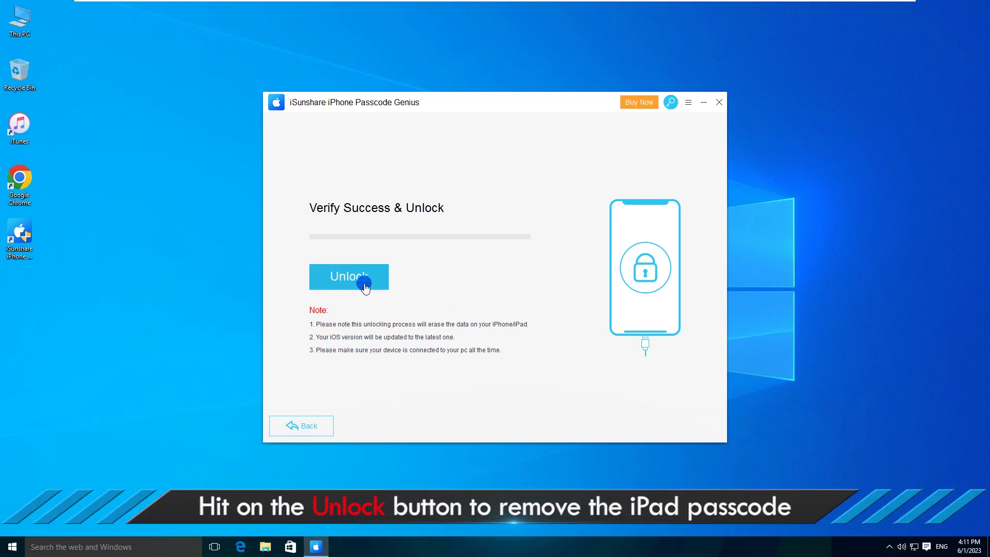
Step: Unlock the iPad to remove its passcode, acknowledge success and return to the main menu
click(348, 288)
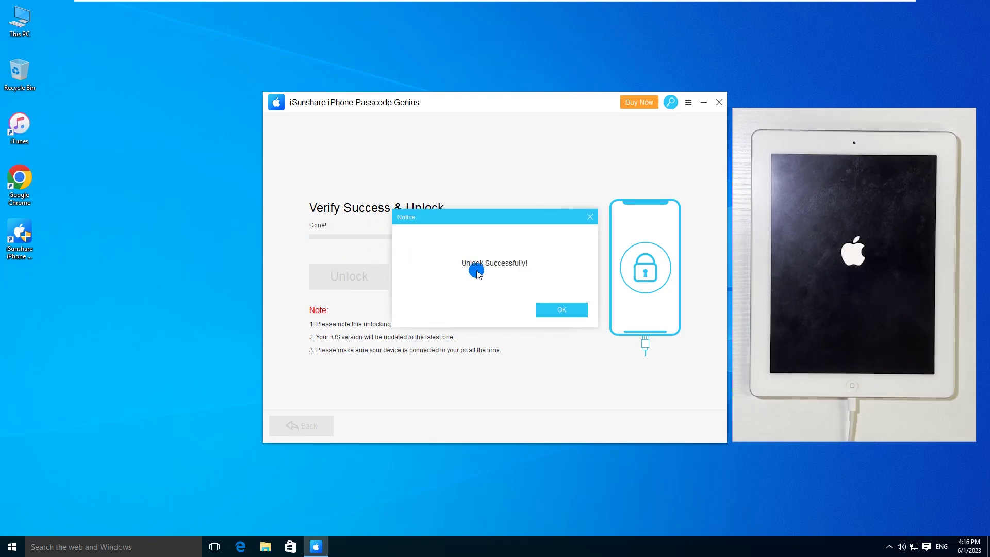
click(572, 311)
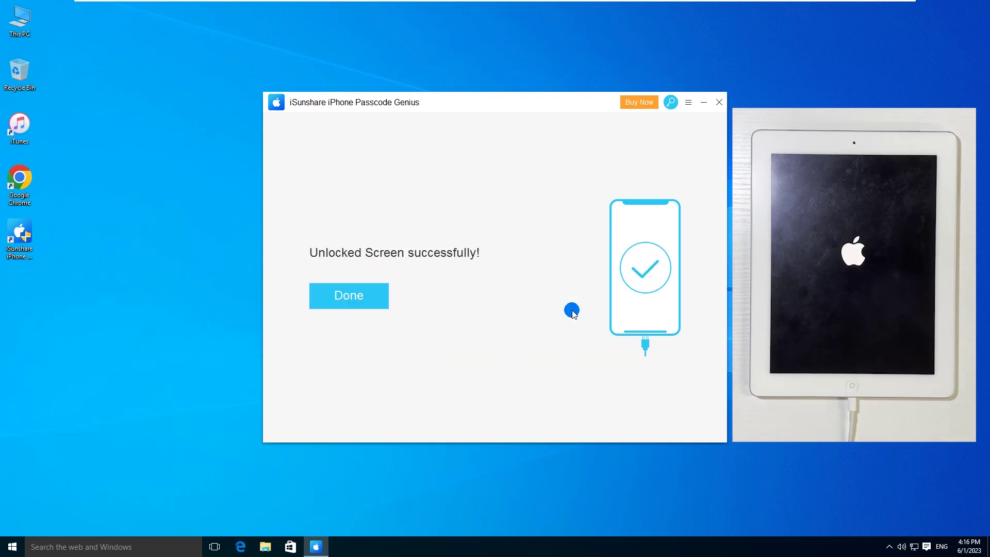
click(356, 304)
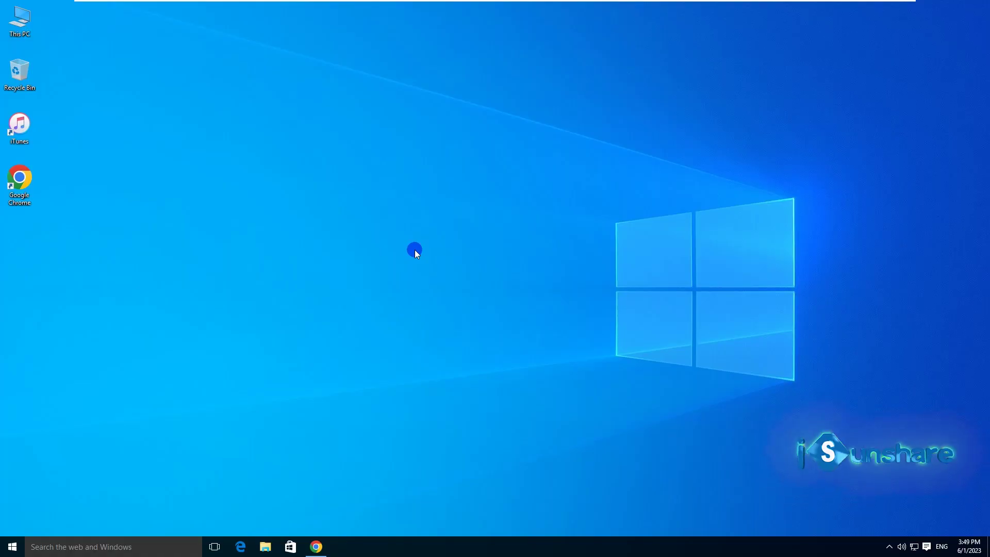
Step: Restore and Update the recovery-mode iPad in iTunes and acknowledge the completed restore
double_click(24, 123)
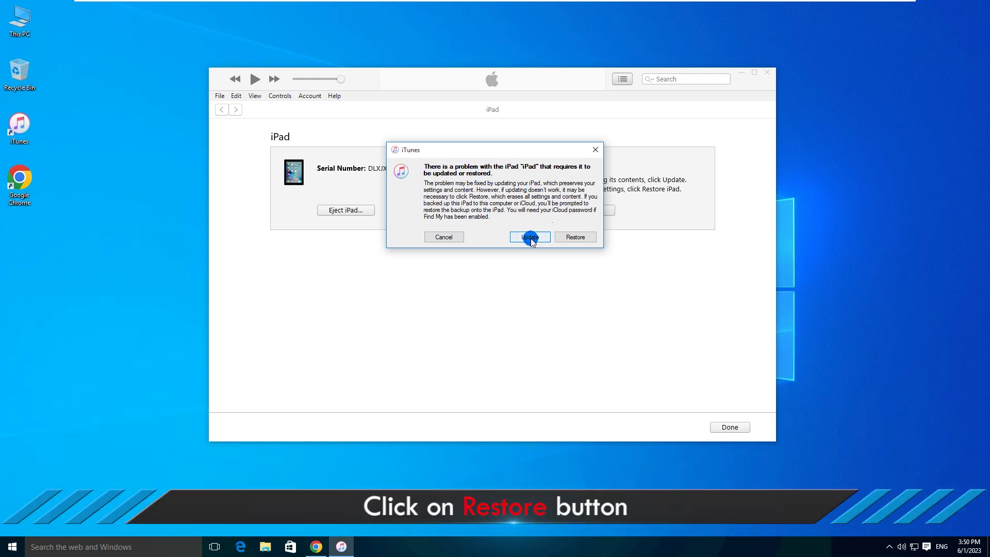
click(576, 240)
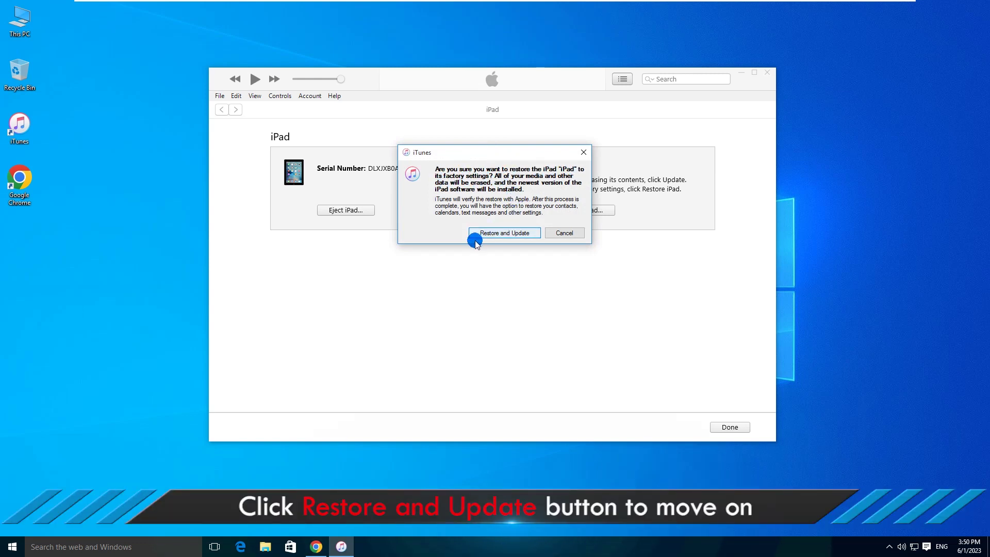
click(503, 233)
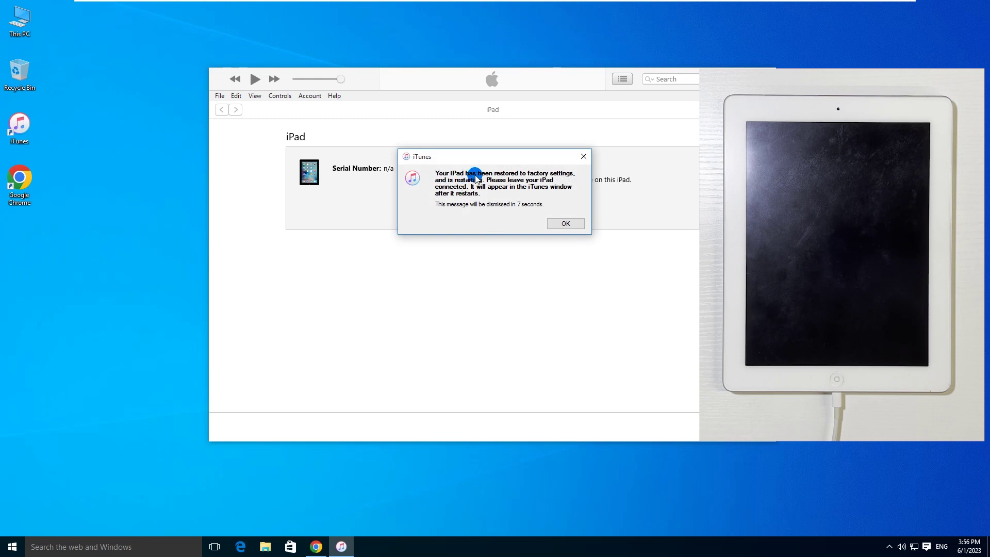
click(573, 223)
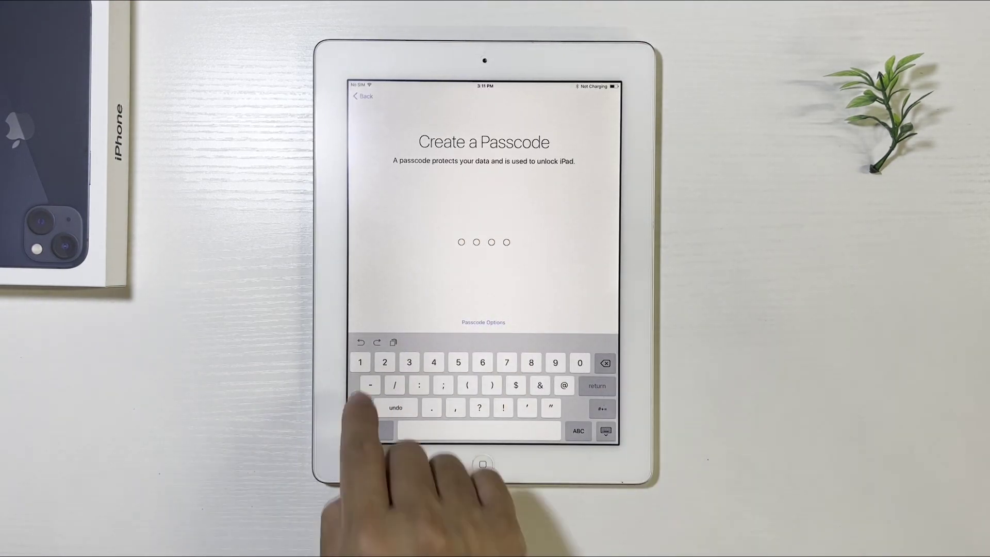
Step: Accept the four-digit passcode, set up as a new iPad, skip Apple ID and reach the home screen
click(507, 284)
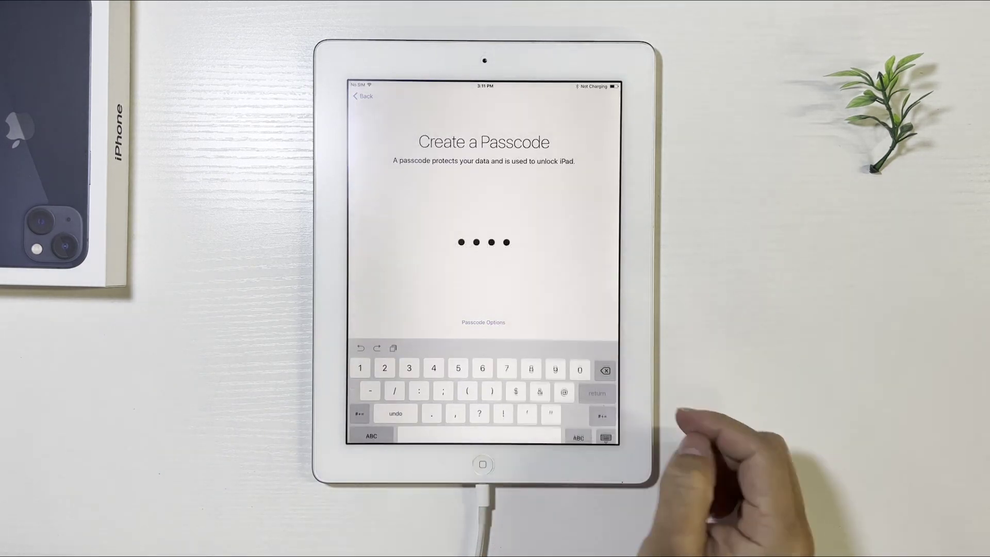
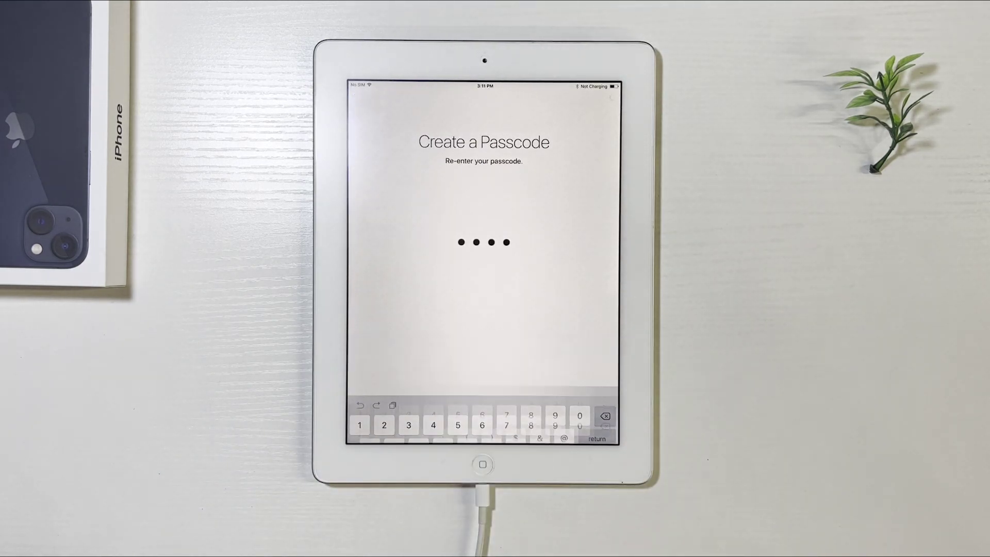
click(433, 239)
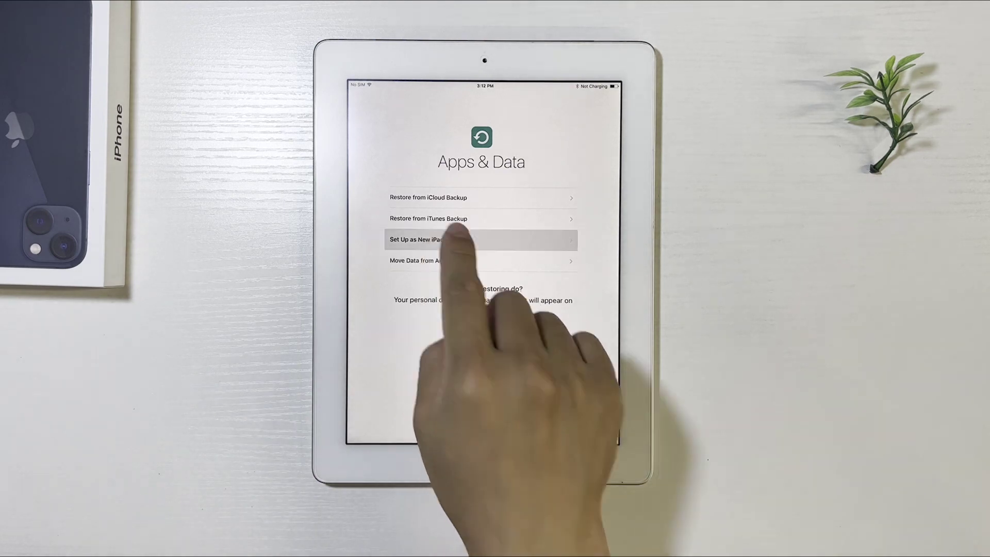
click(481, 242)
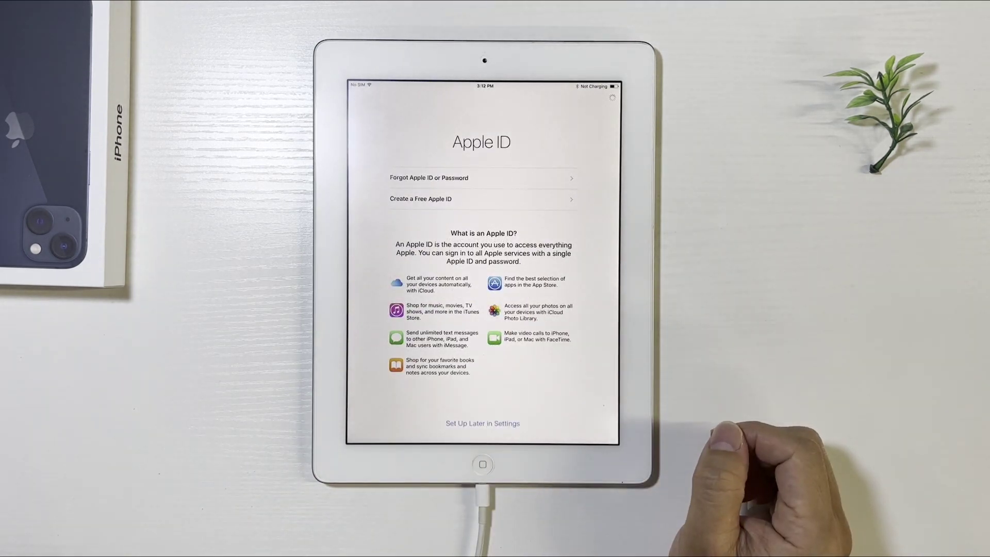
click(483, 375)
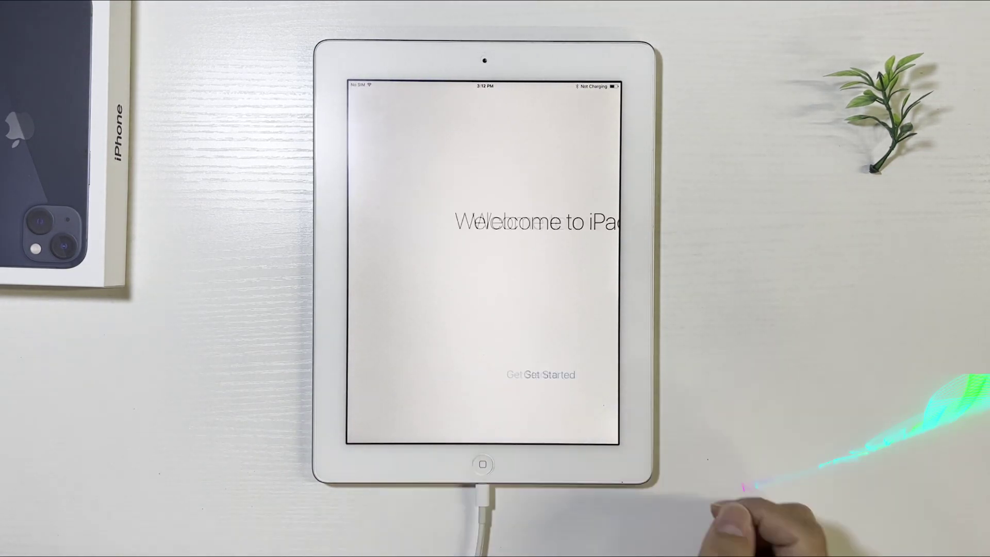